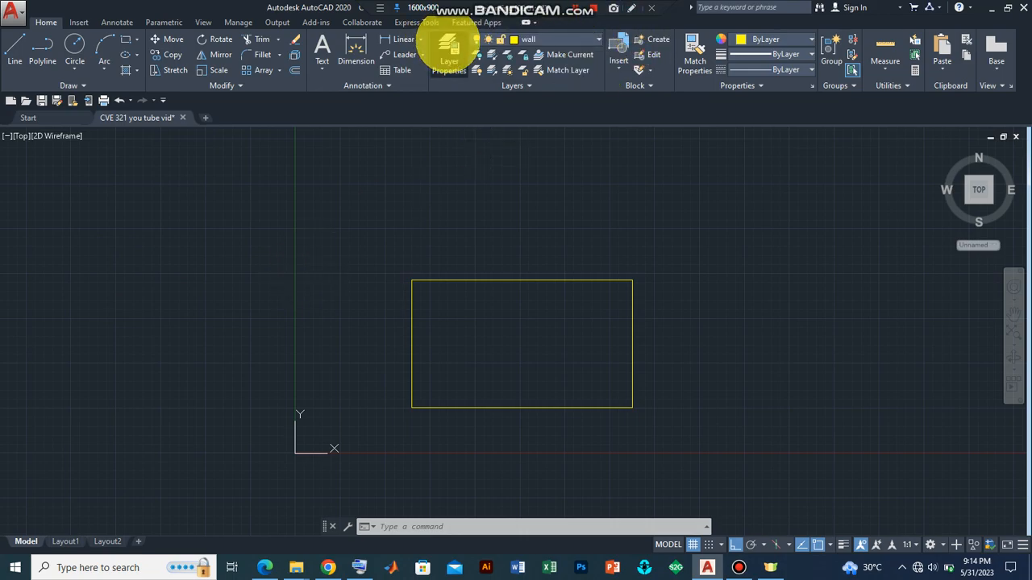
Step: Open the layer properties manager and turn on the lineweight display
left_click(449, 50)
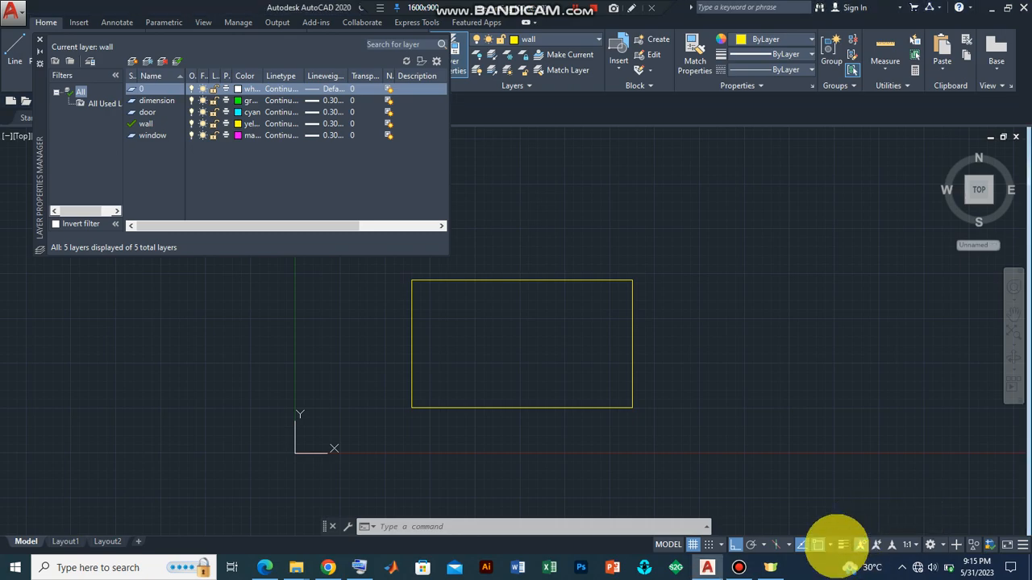
left_click(843, 545)
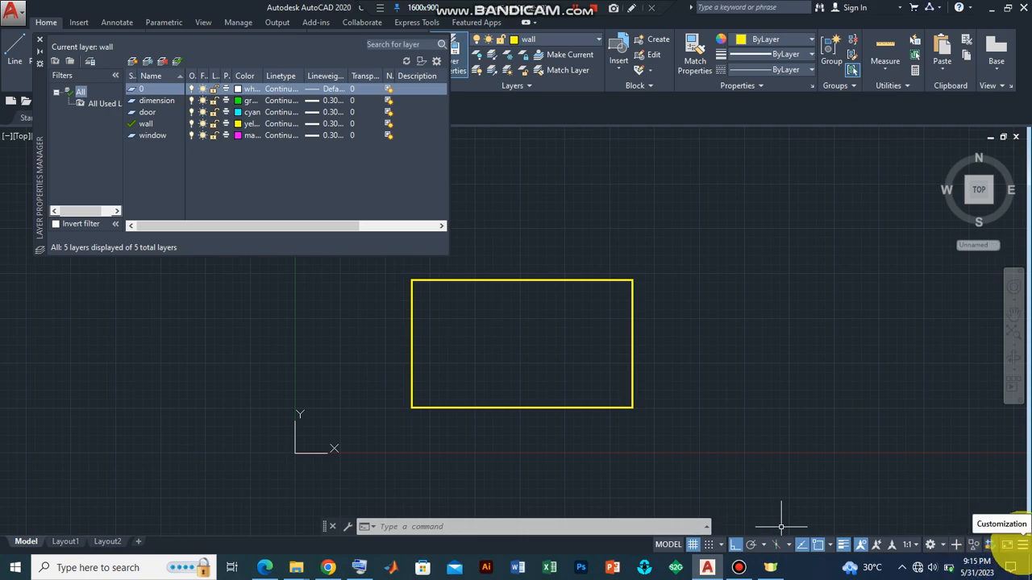
Step: Remove the LineWeight toggle from the status bar customization and add it back
left_click(1021, 546)
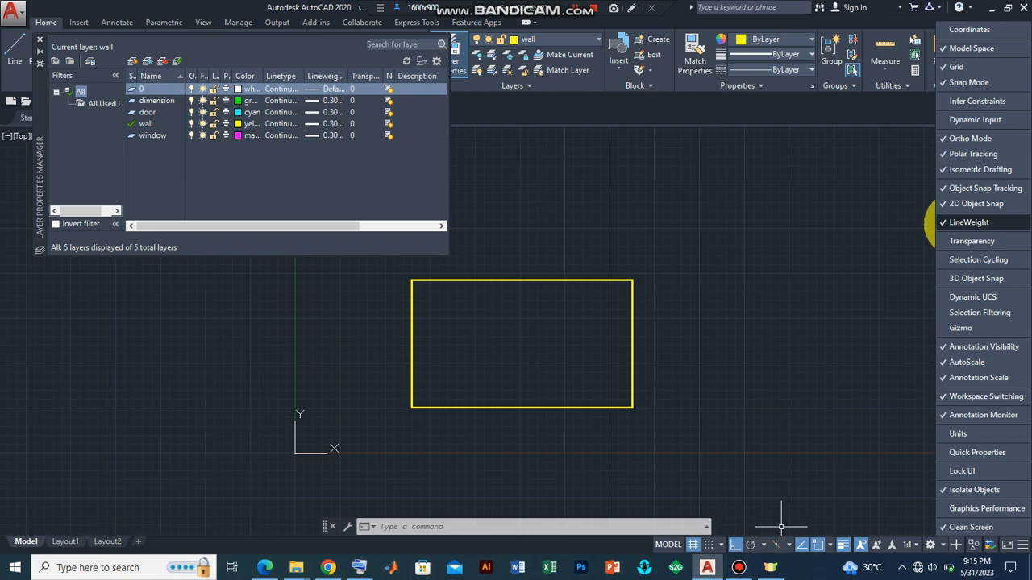
left_click(959, 223)
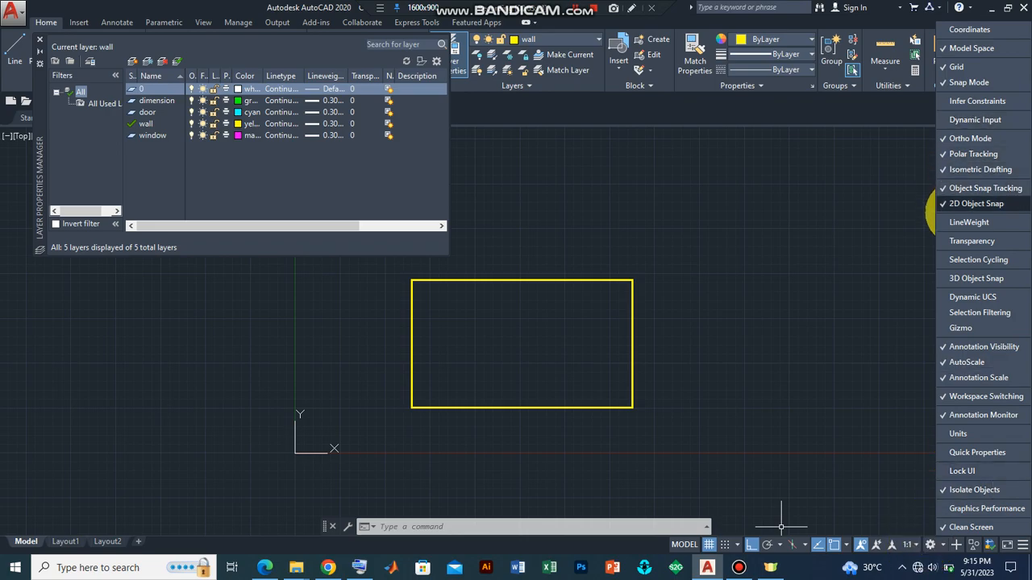
left_click(960, 223)
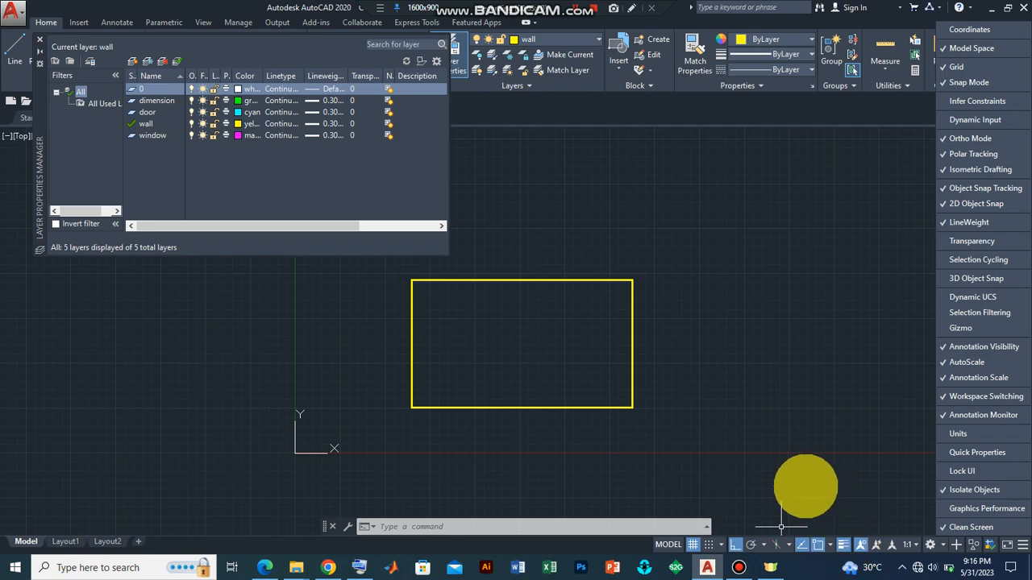
left_click(818, 450)
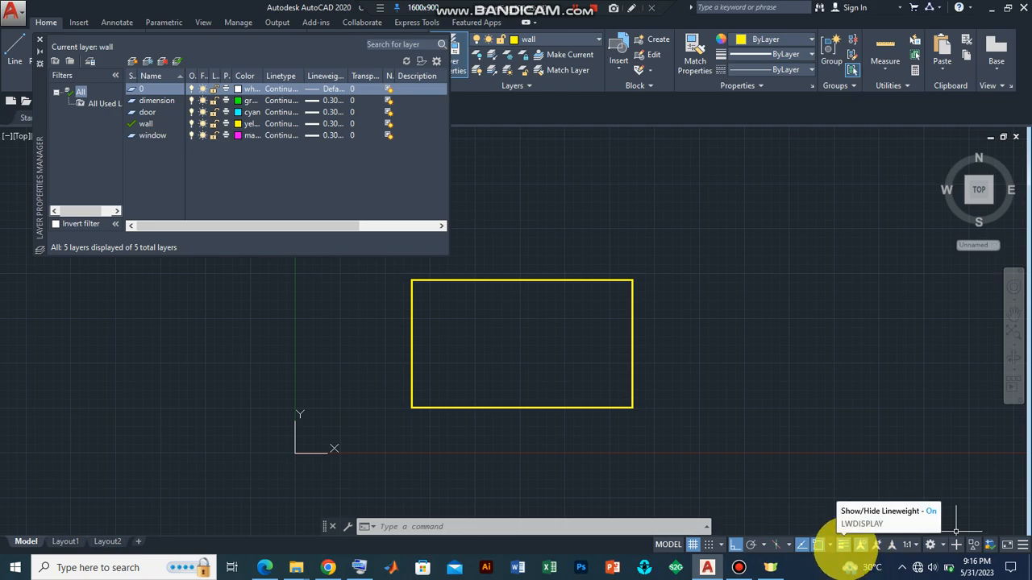
Step: Turn off the lineweight display and close the layer properties manager
left_click(842, 546)
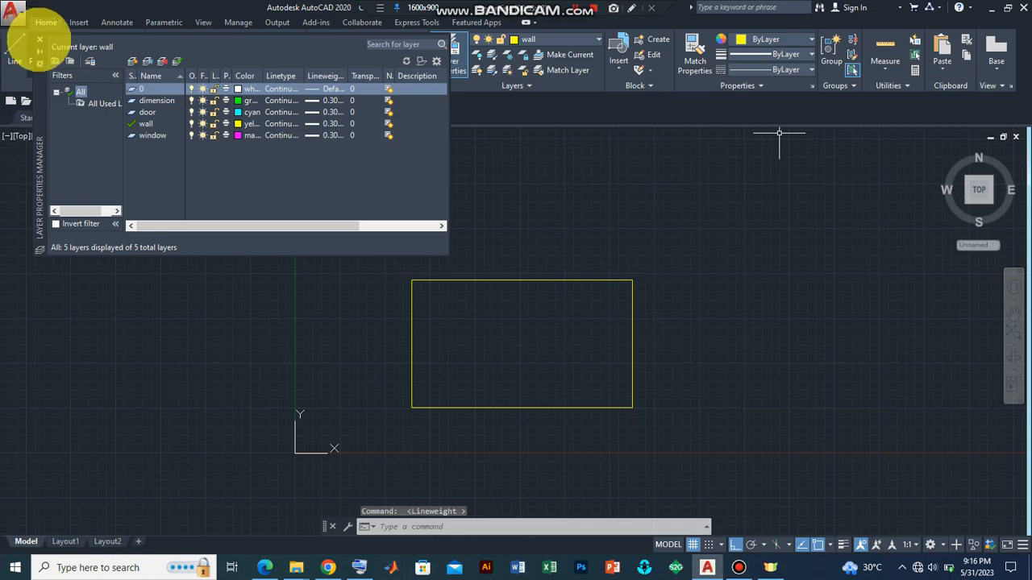
left_click(39, 38)
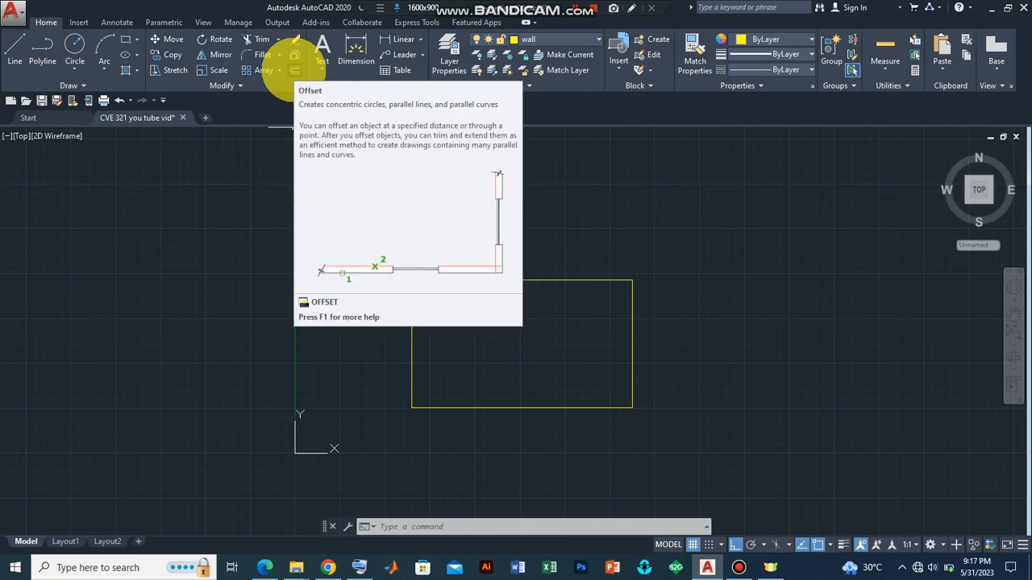
Step: Offset the outer wall rectangle inward by 225
left_click(294, 70)
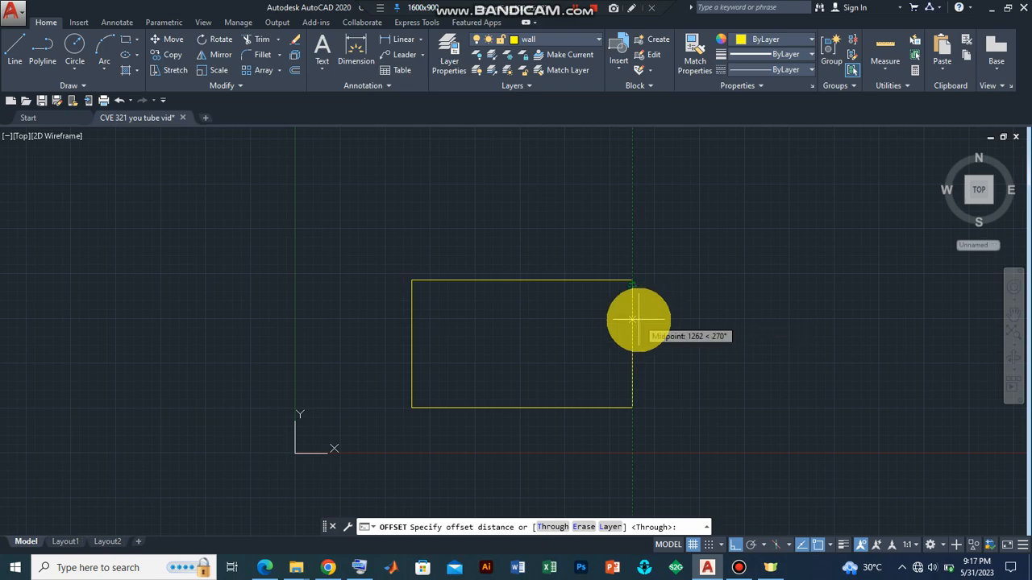
type("225")
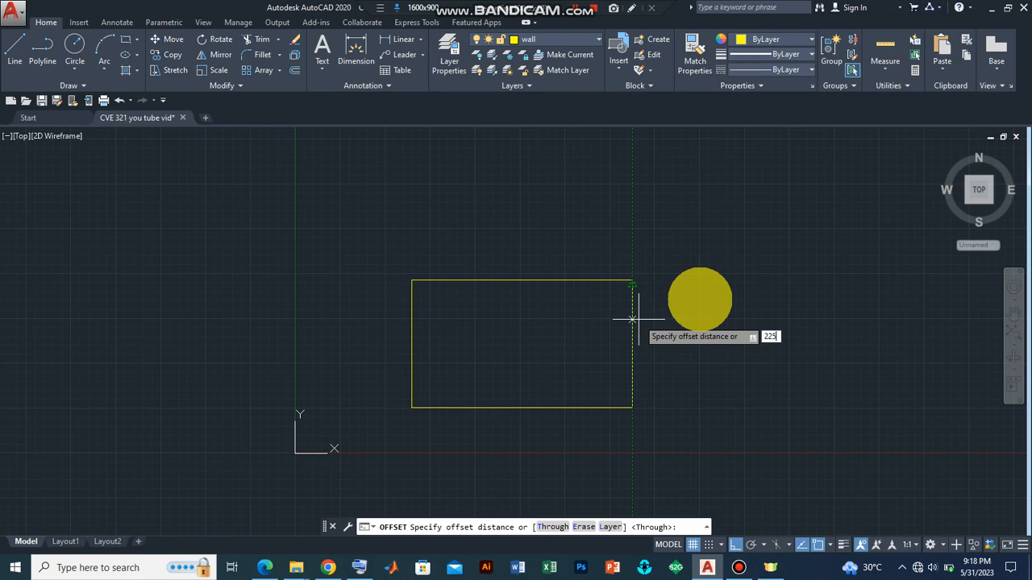
key("Return")
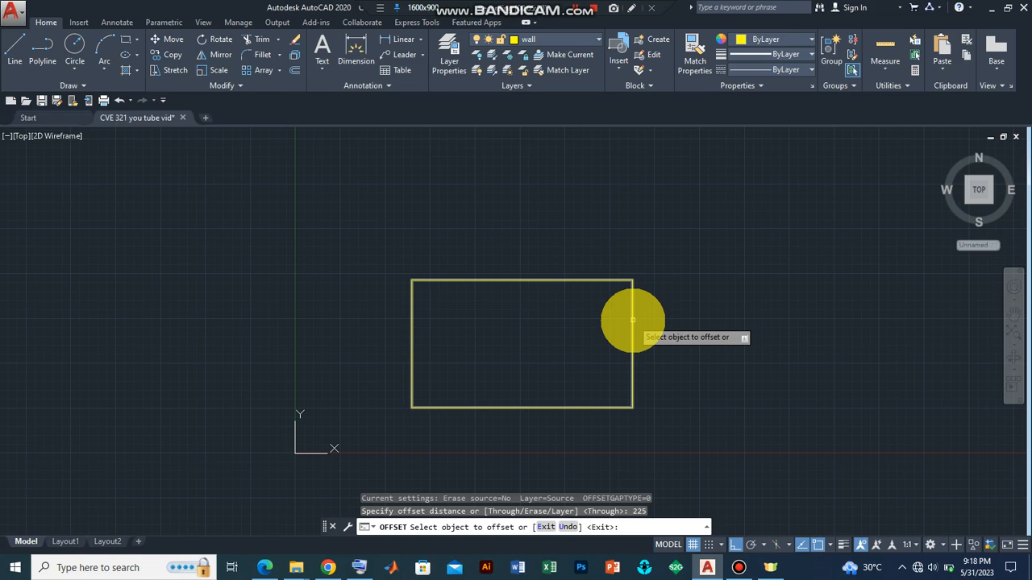
left_click(633, 320)
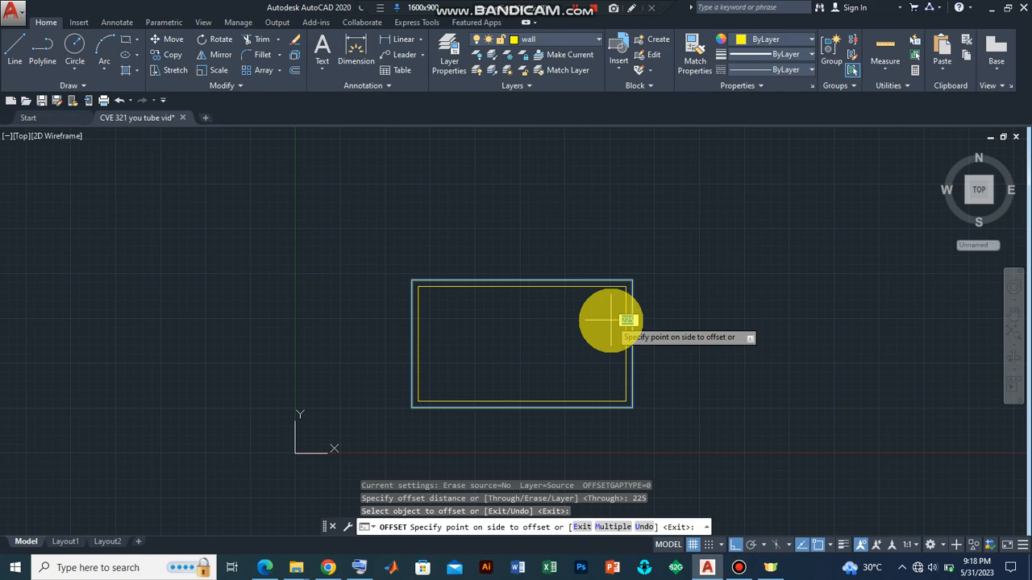
left_click(610, 321)
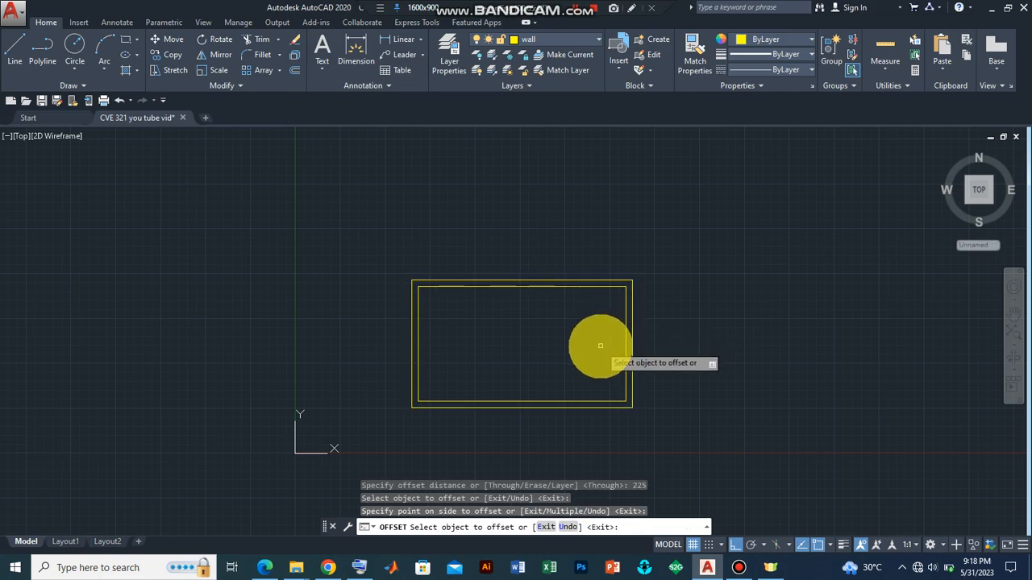
key("Escape")
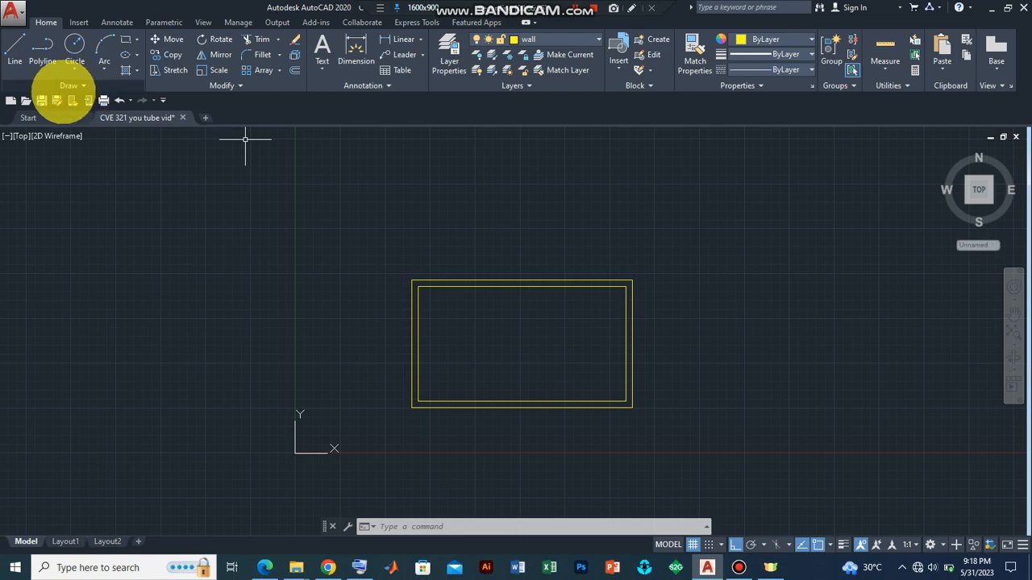
Step: Draw a vertical partition line starting 3500 from the inner rectangle's upper-left corner along its top edge, down to its bottom edge
left_click(17, 50)
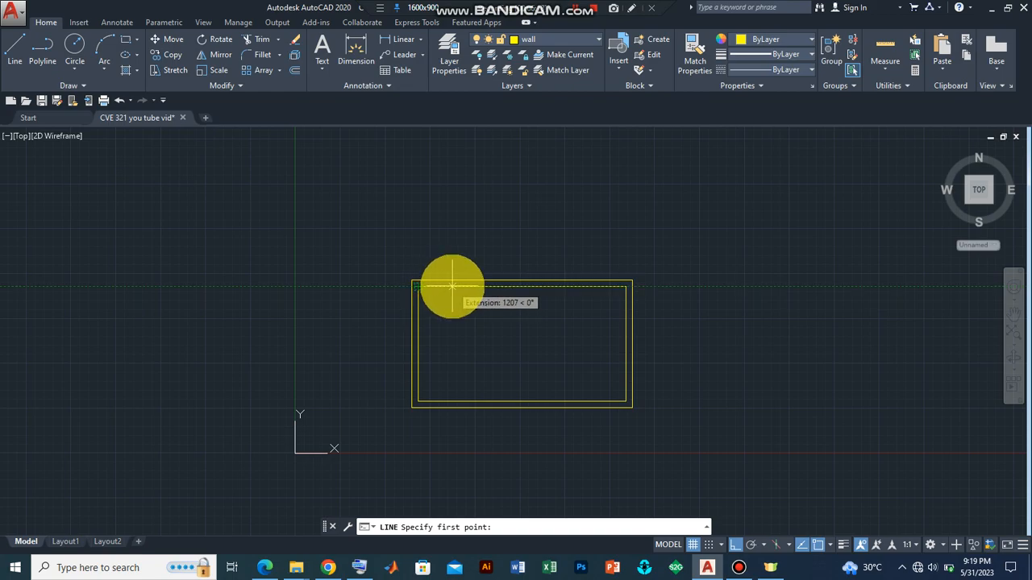
type("3500")
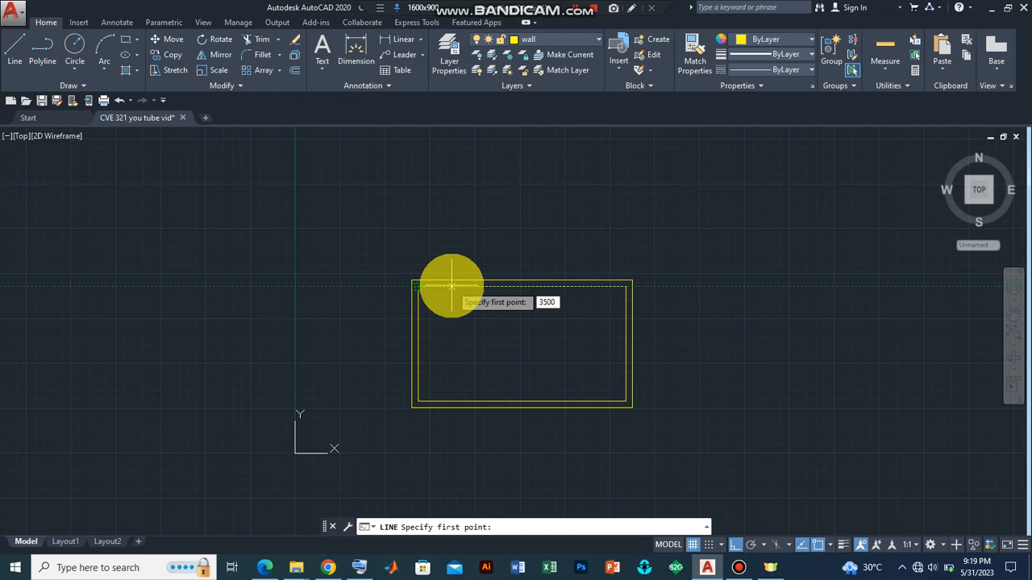
key("Return")
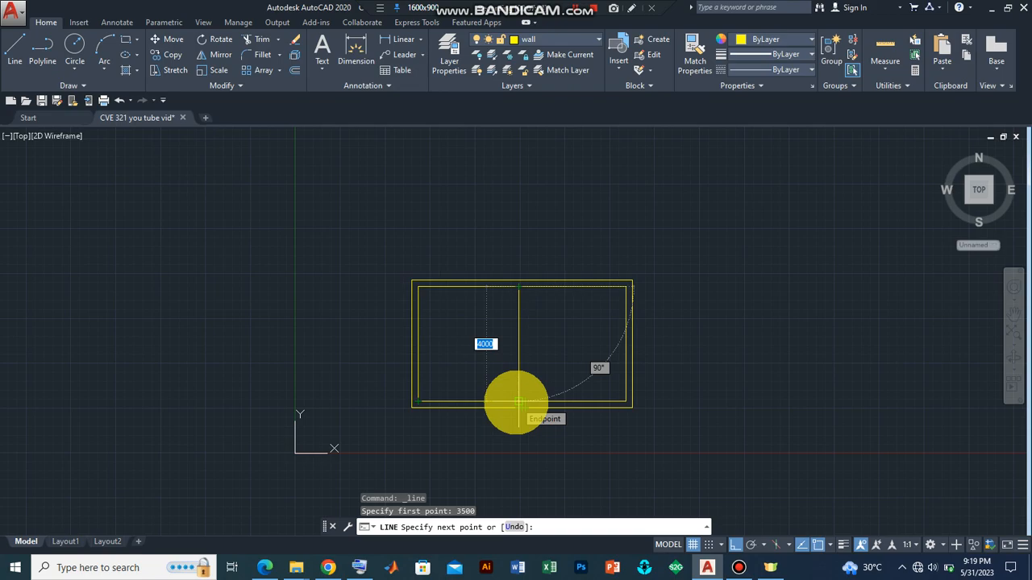
left_click(518, 401)
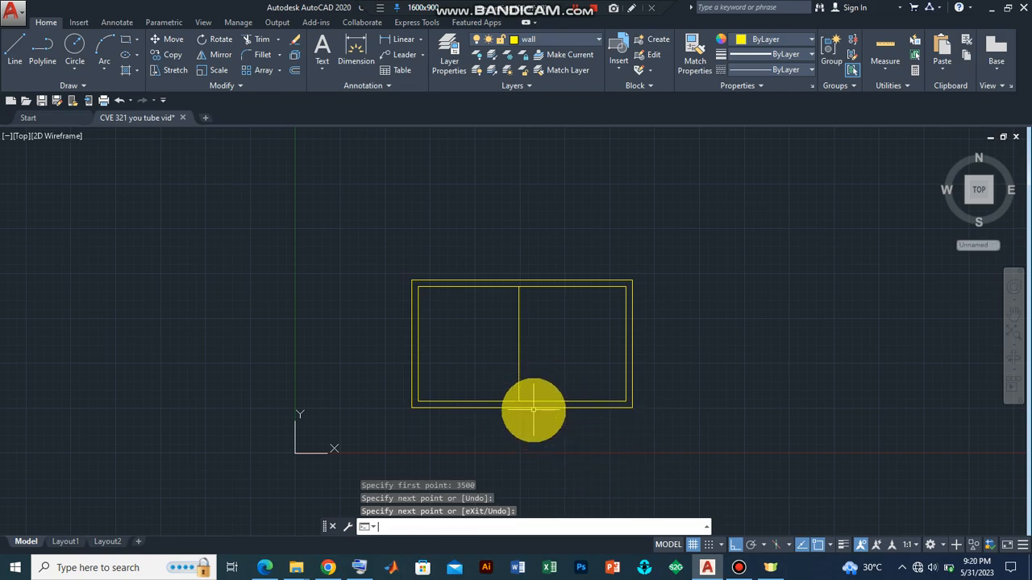
key("Return")
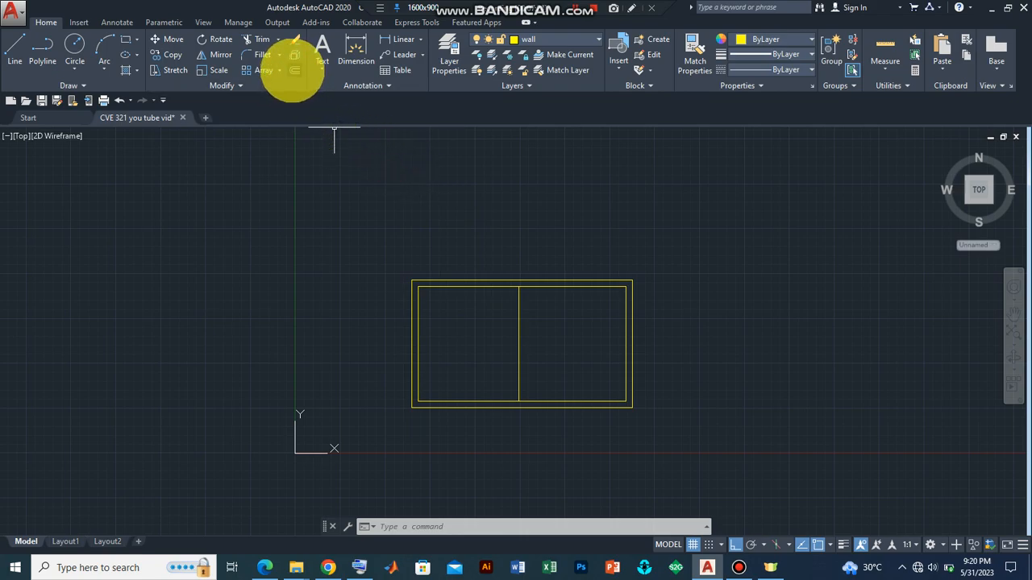
Step: Offset the vertical partition line 225 to the right to give the partition its thickness
left_click(295, 70)
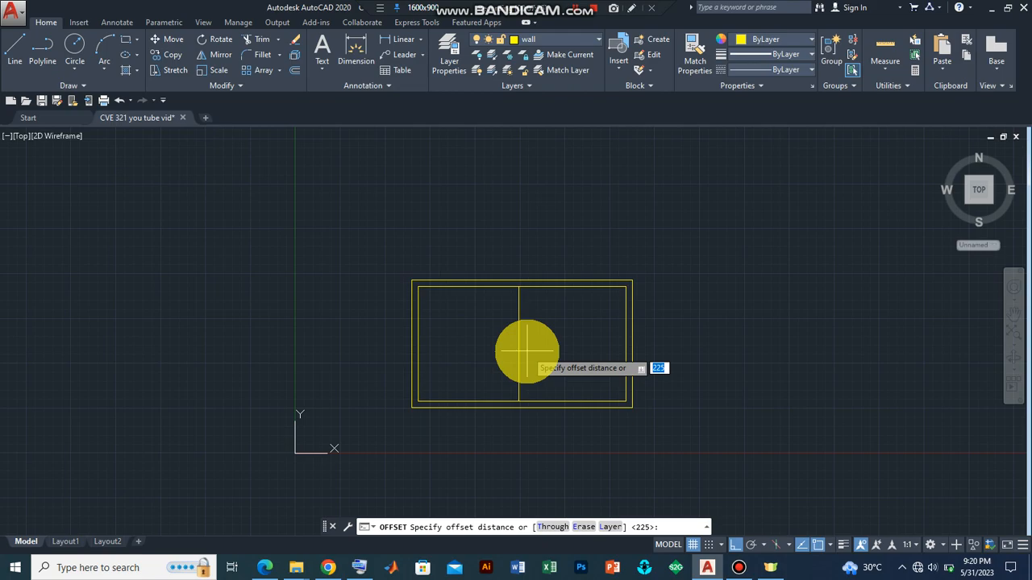
key("Return")
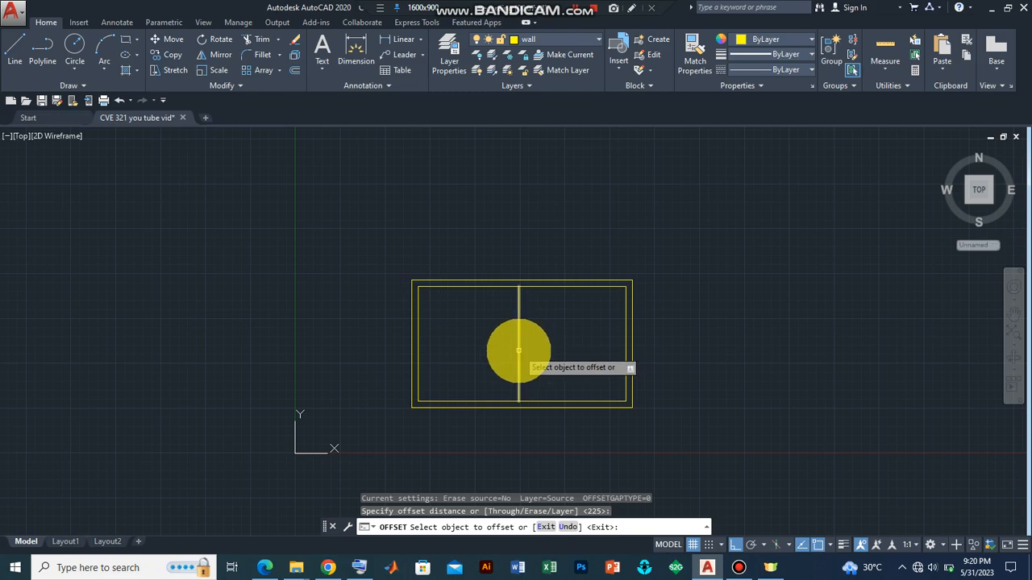
left_click(518, 351)
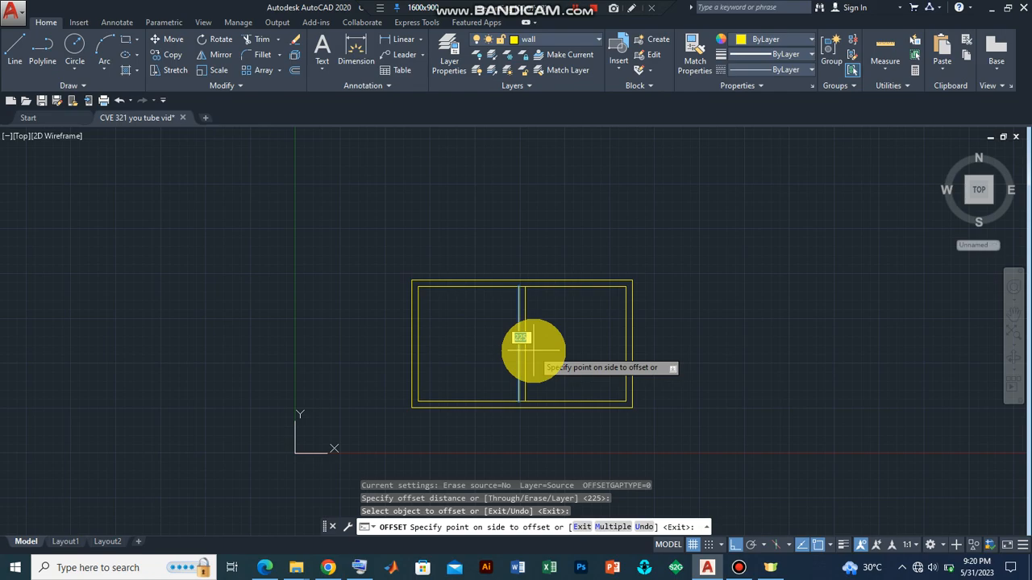
left_click(532, 351)
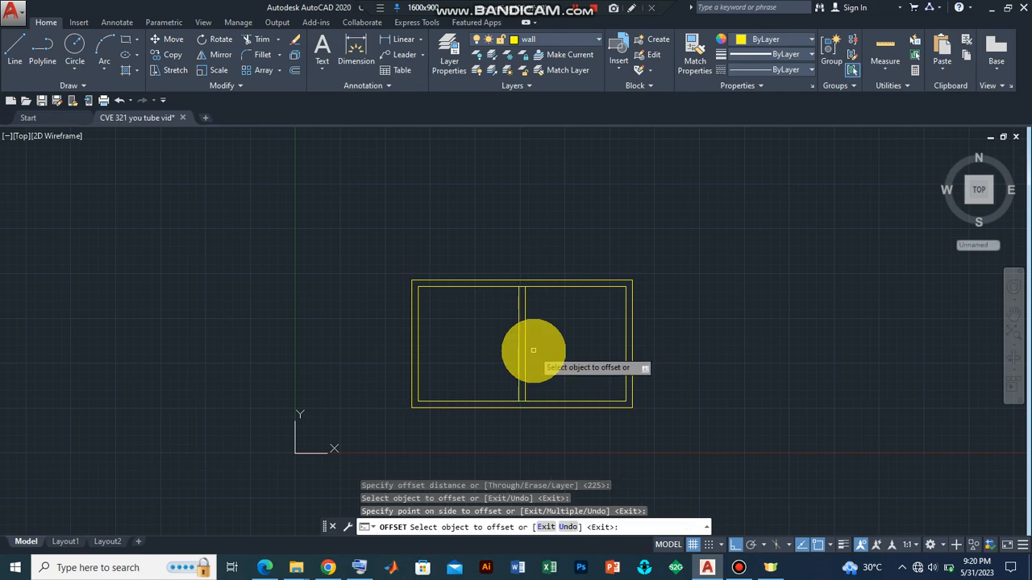
key("Return")
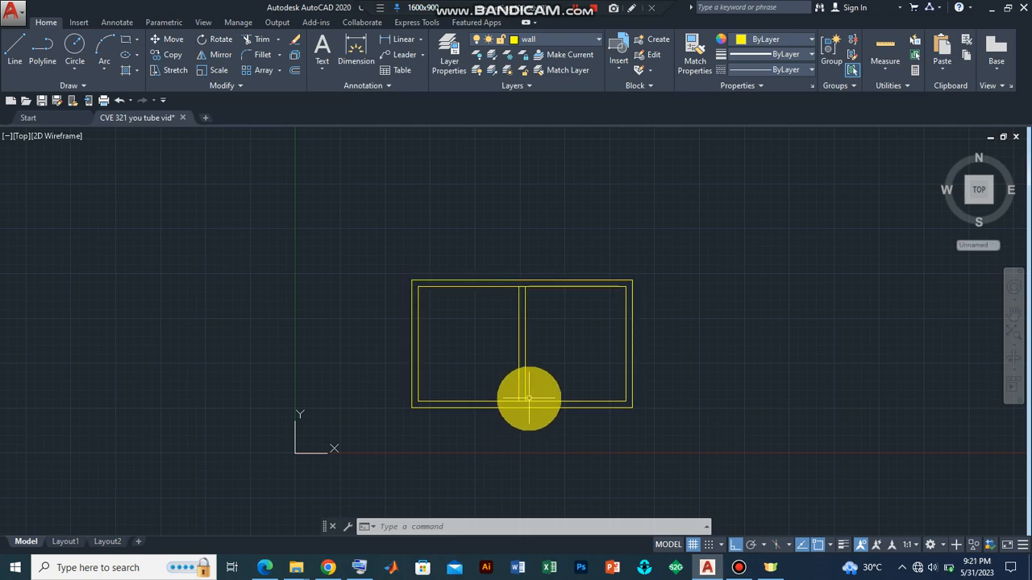
Step: Trim the inner rectangle's top edge between the two partition lines, using the walls and partition as cutting edges
scroll(522, 288, "up", 3)
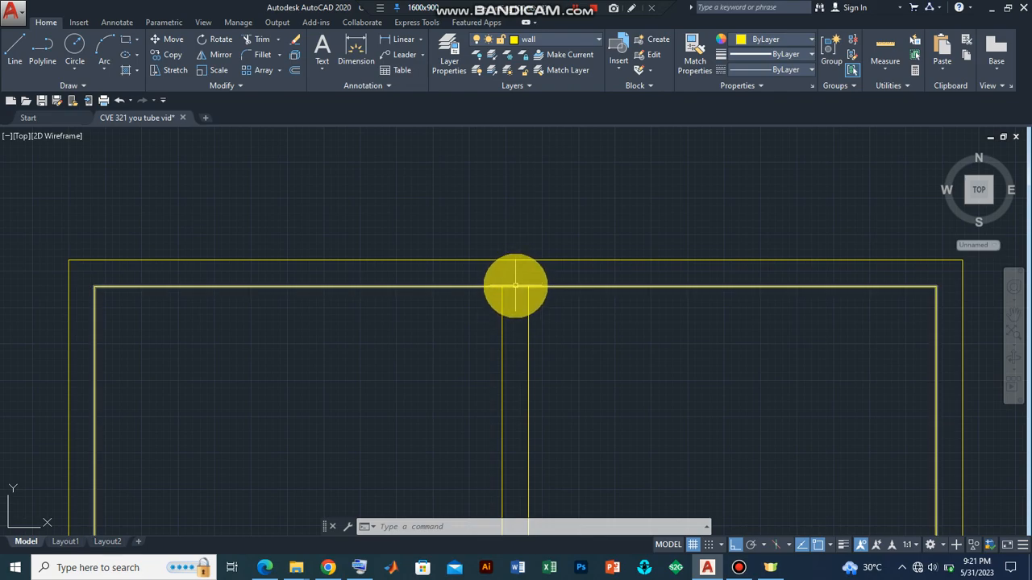
scroll(530, 339, "down", 3)
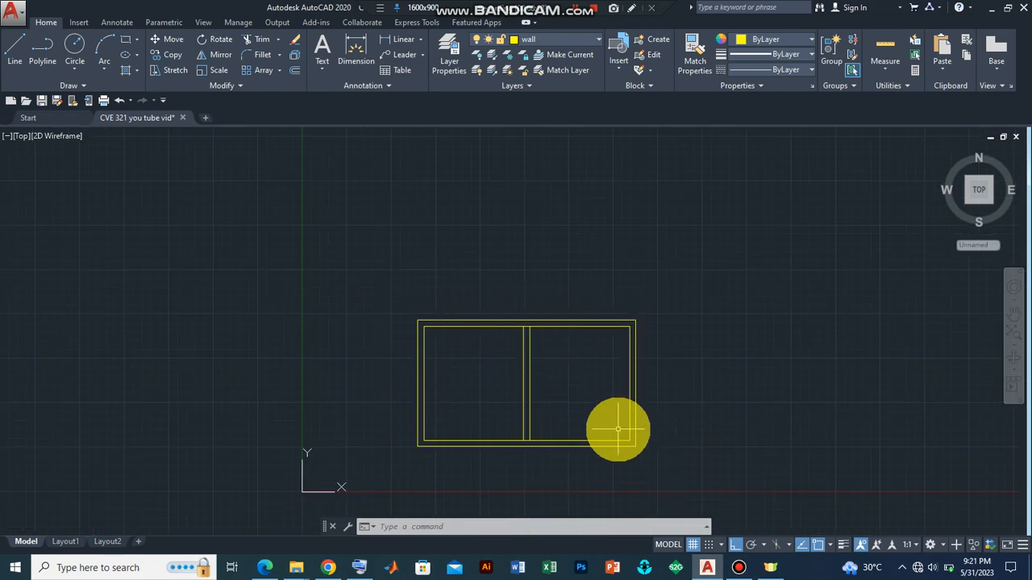
scroll(536, 494, "up", 2)
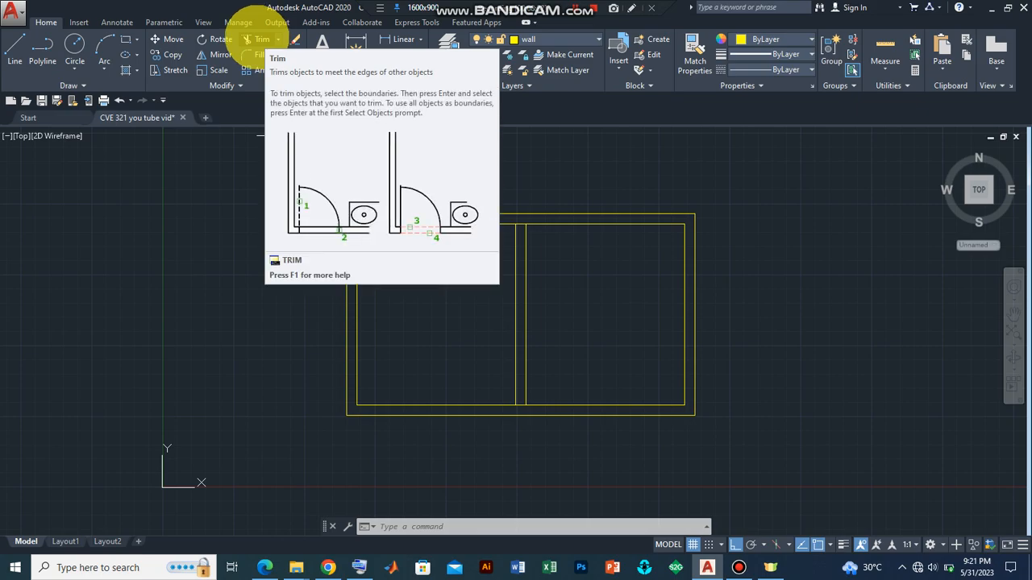
left_click(257, 39)
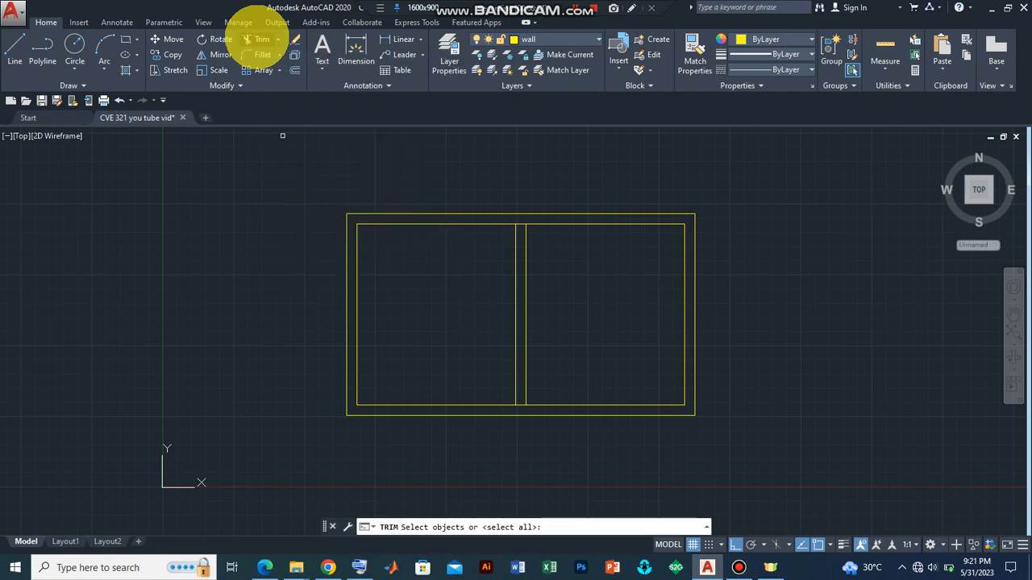
mouse_move(557, 463)
left_mouse_down()
mouse_move(551, 368)
mouse_move(507, 199)
mouse_move(490, 187)
mouse_move(525, 380)
mouse_move(545, 357)
left_mouse_up()
left_click(548, 457)
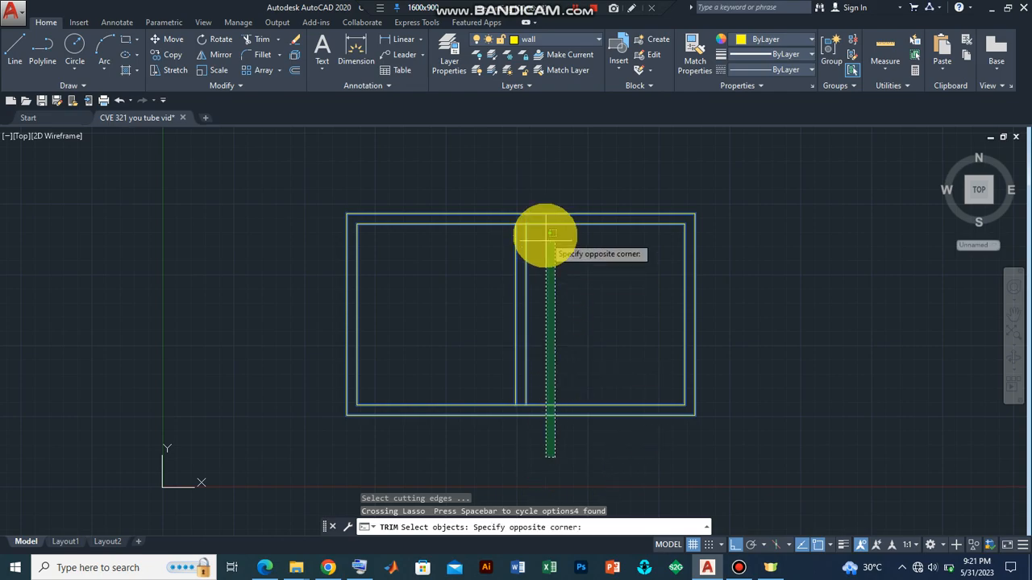
left_click(472, 181)
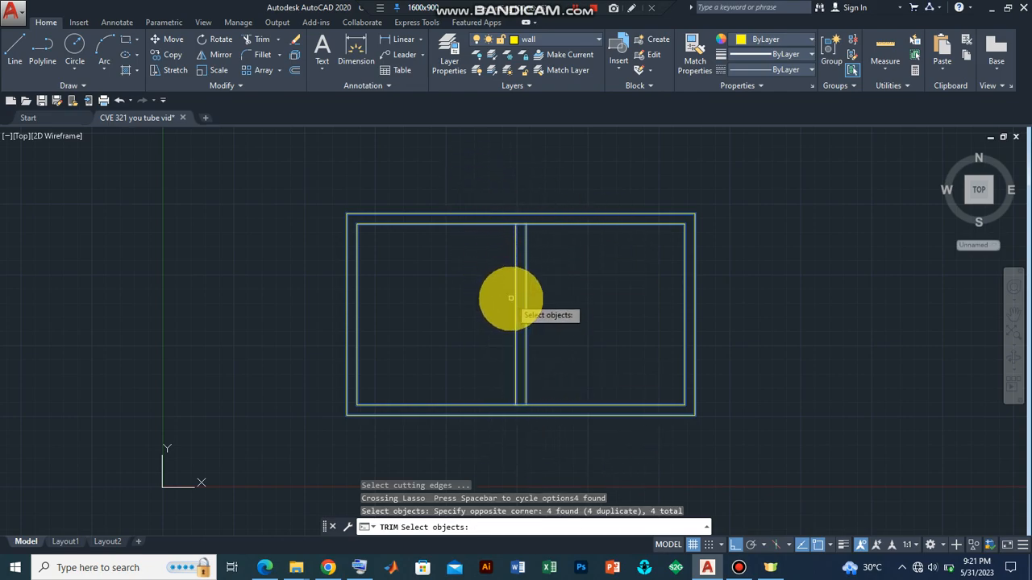
key("Return")
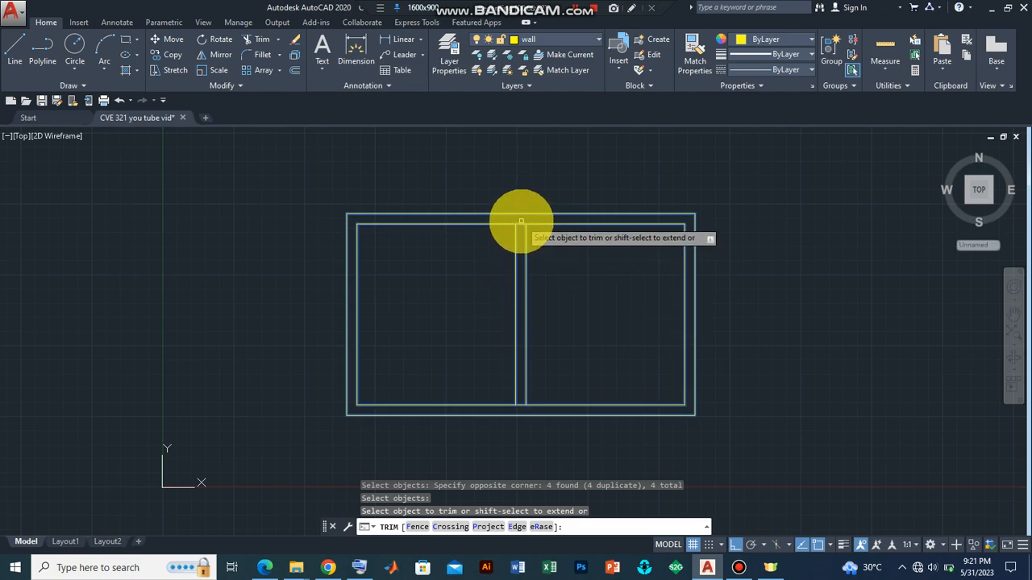
scroll(520, 221, "up", 4)
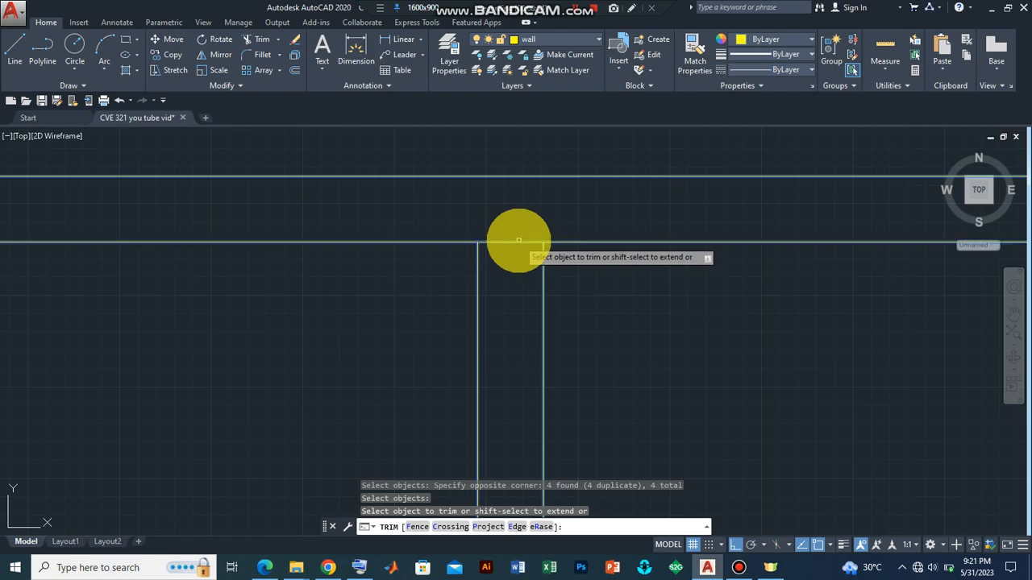
left_click(518, 240)
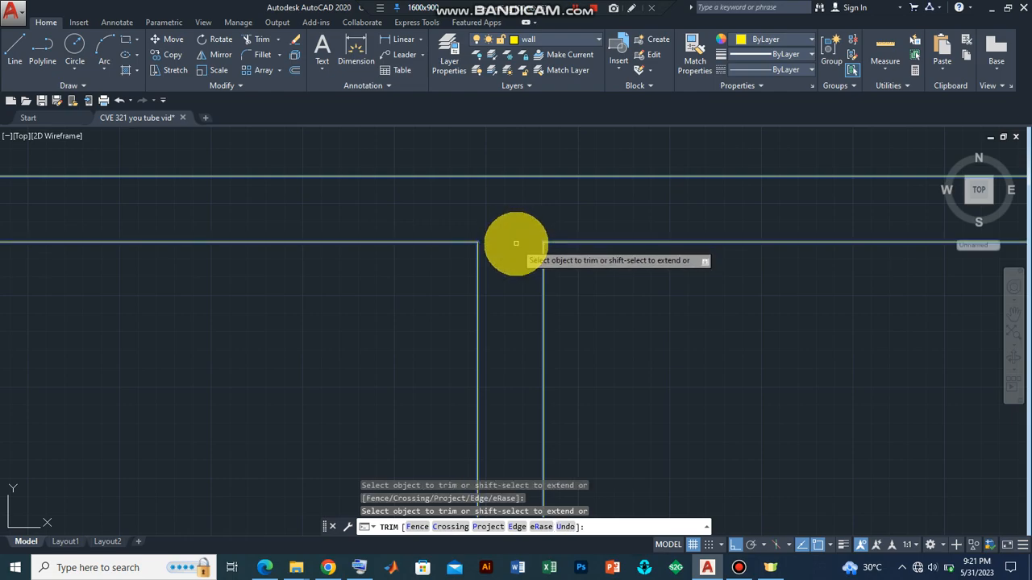
Step: Trim the inner rectangle's bottom edge between the two partition lines and finish the Trim command
scroll(507, 309, "down", 2)
scroll(507, 435, "down", 6)
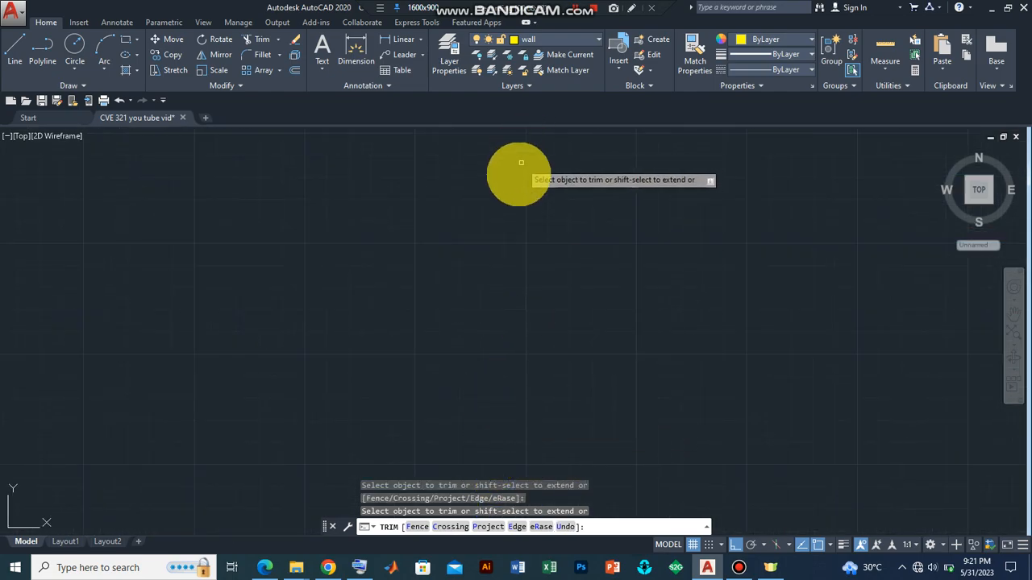
scroll(517, 219, "down", 3)
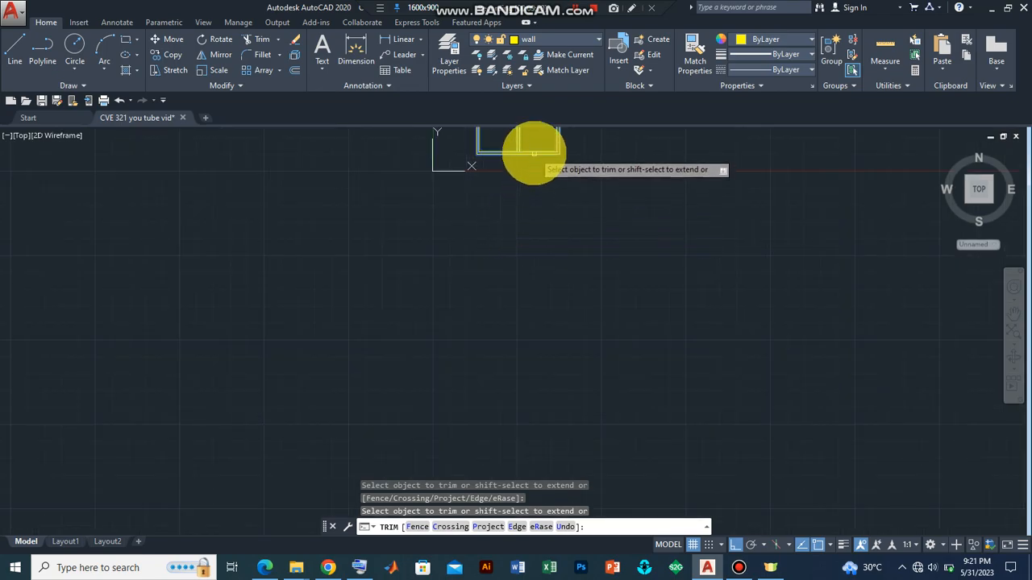
scroll(520, 133, "up", 6)
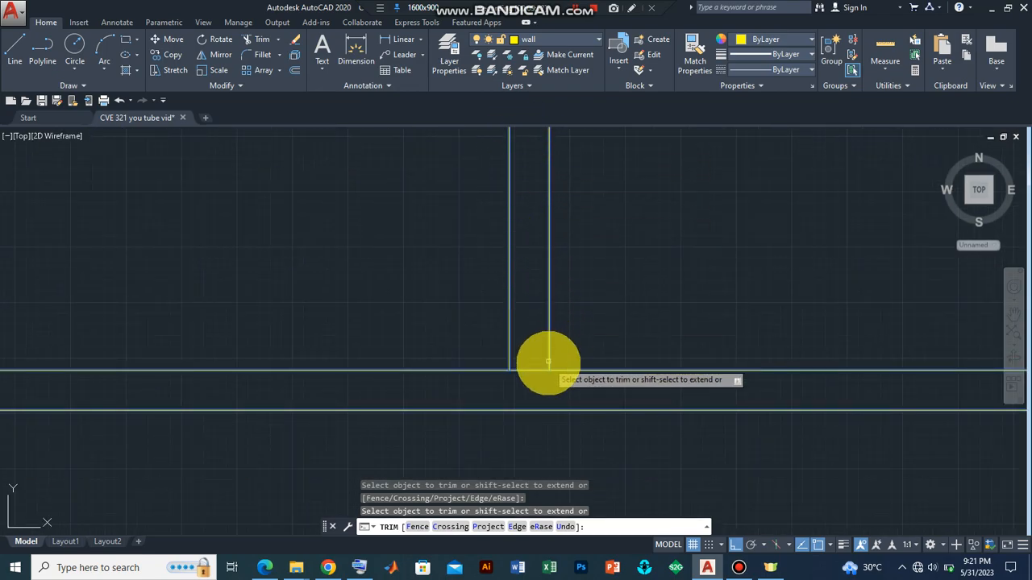
left_click(526, 370)
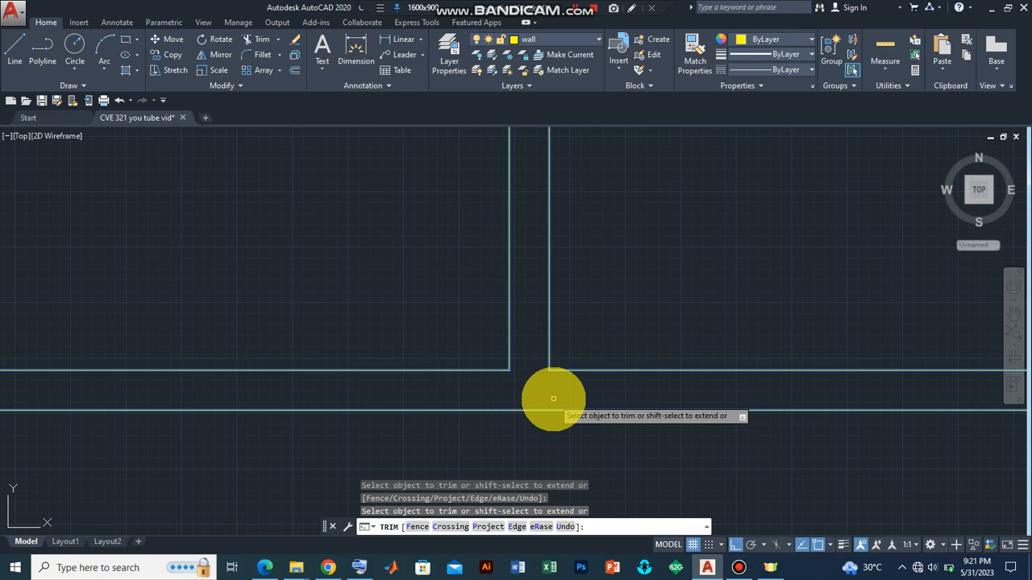
key("Return")
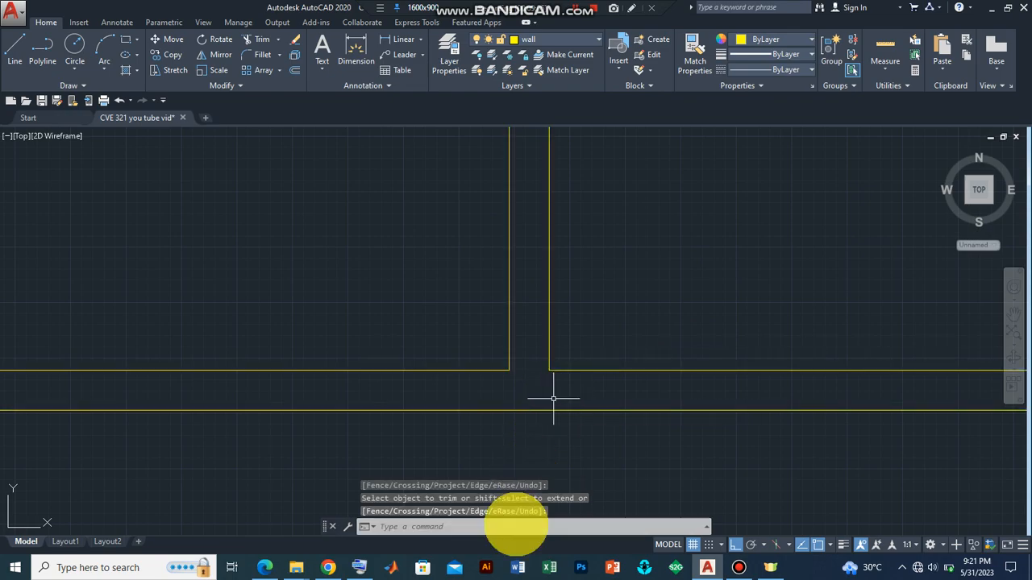
scroll(529, 415, "down", 7)
scroll(548, 278, "up", 2)
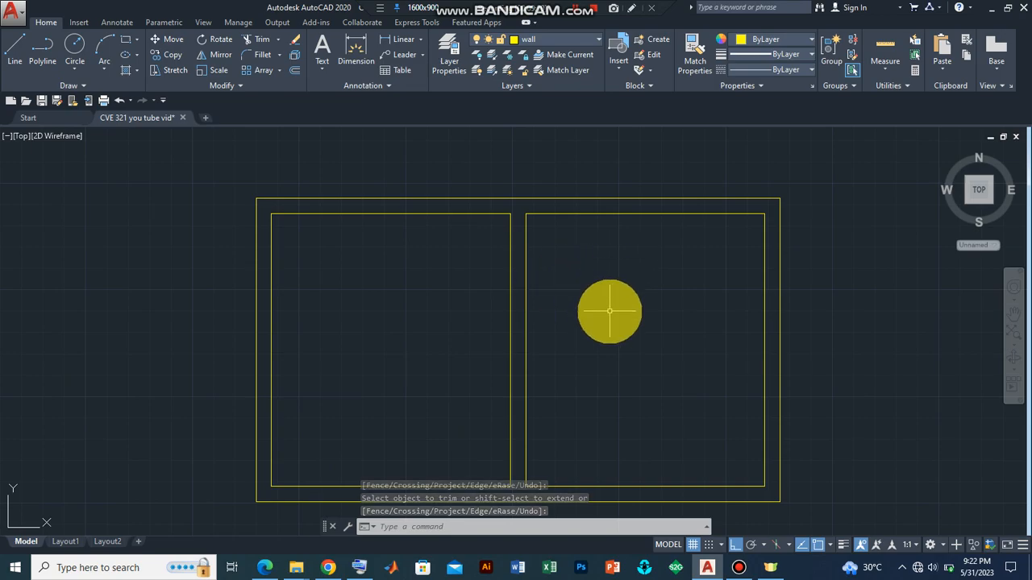
scroll(610, 313, "down", 2)
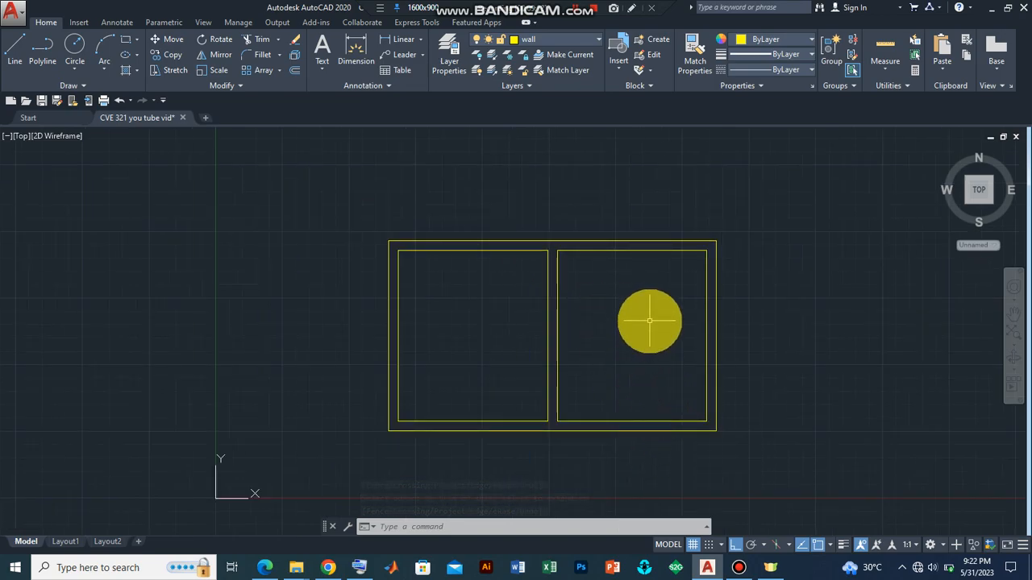